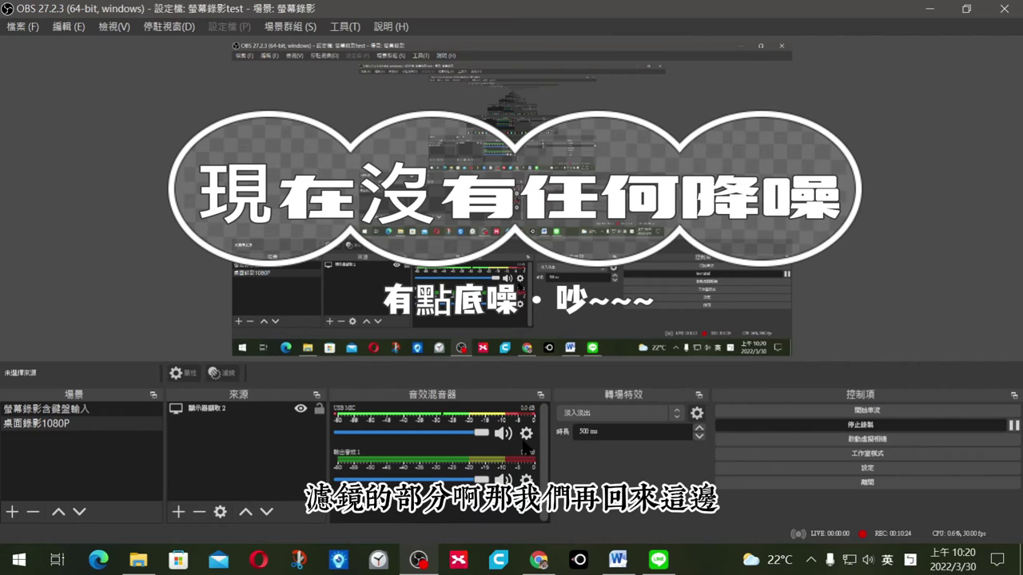
# - Add a noise suppression (雜訊抑制) filter to the USB MIC audio source and close its filter settings
pyautogui.click(526, 433)
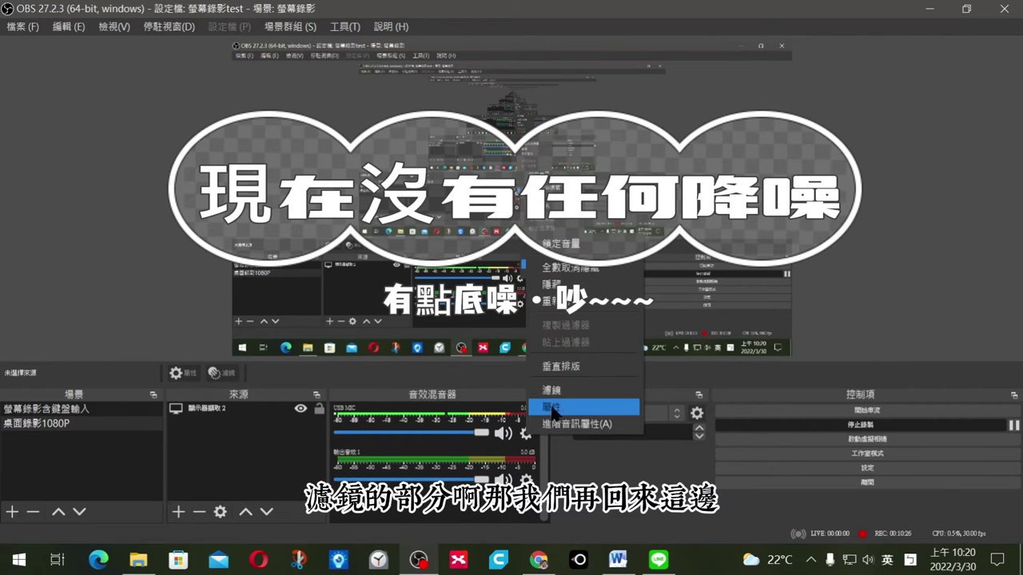
pyautogui.click(561, 391)
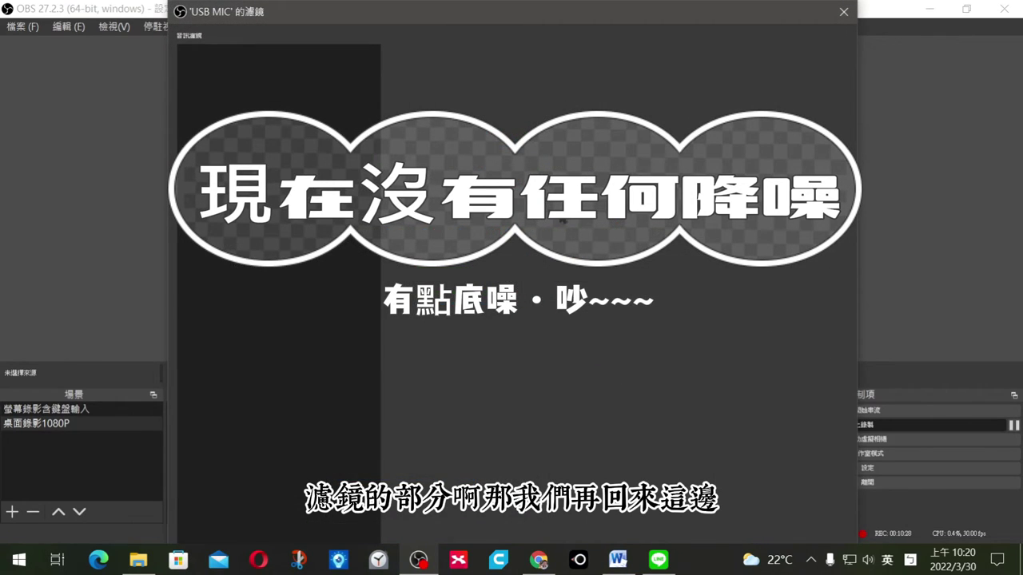
pyautogui.moveTo(452, 2); pyautogui.dragTo(506, 39)
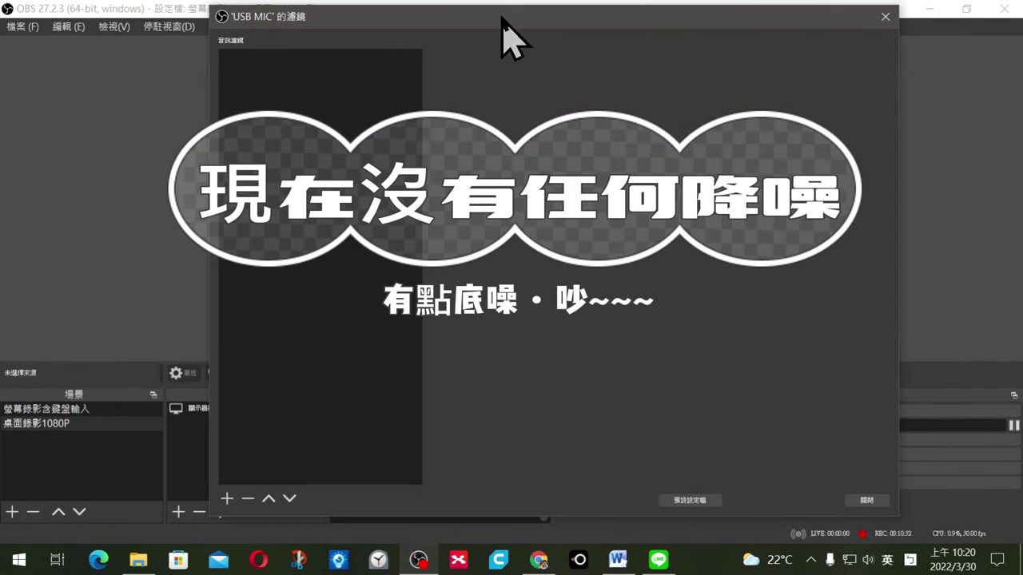
pyautogui.click(227, 499)
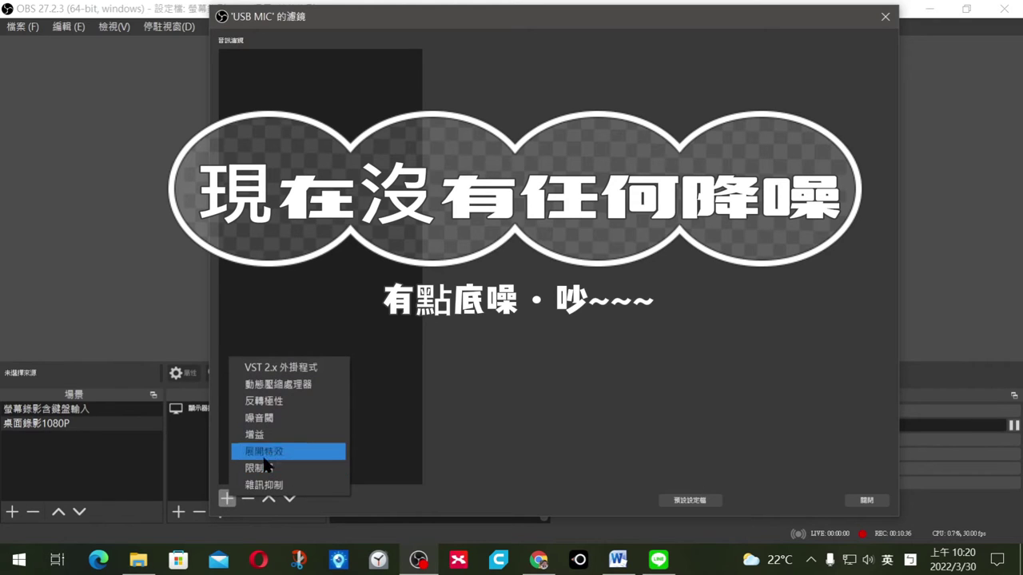
pyautogui.click(267, 484)
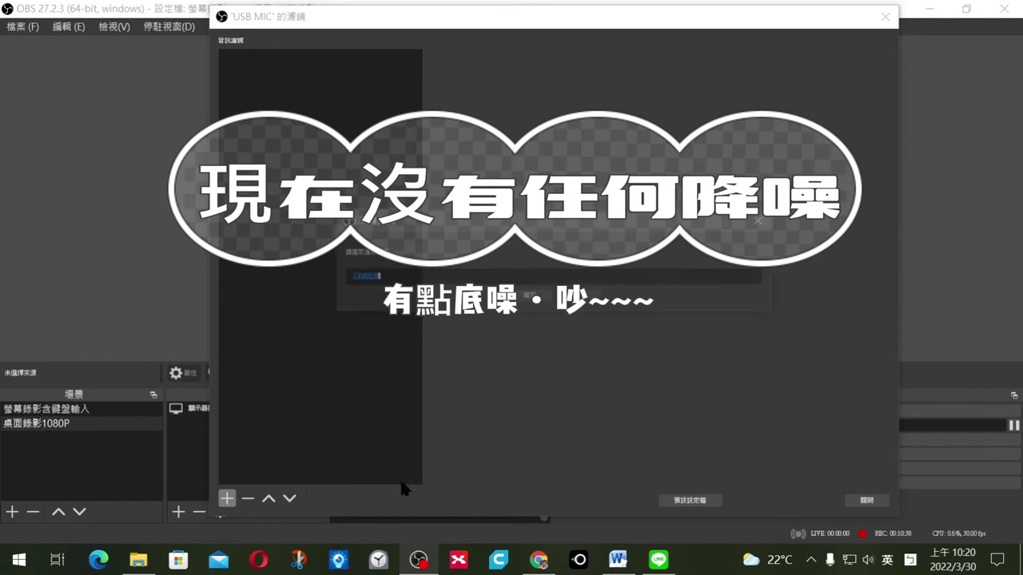
pyautogui.click(531, 298)
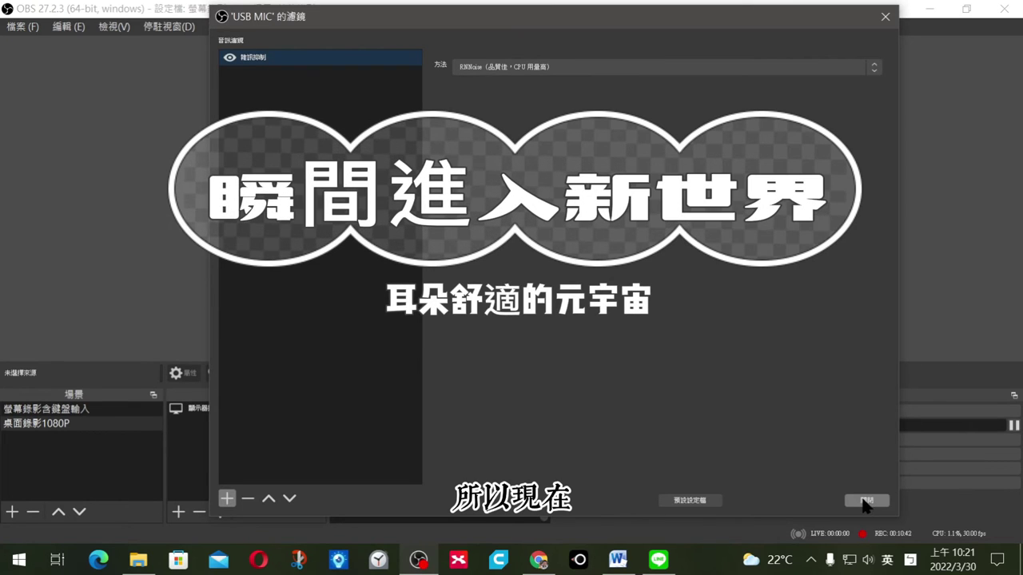
pyautogui.click(866, 501)
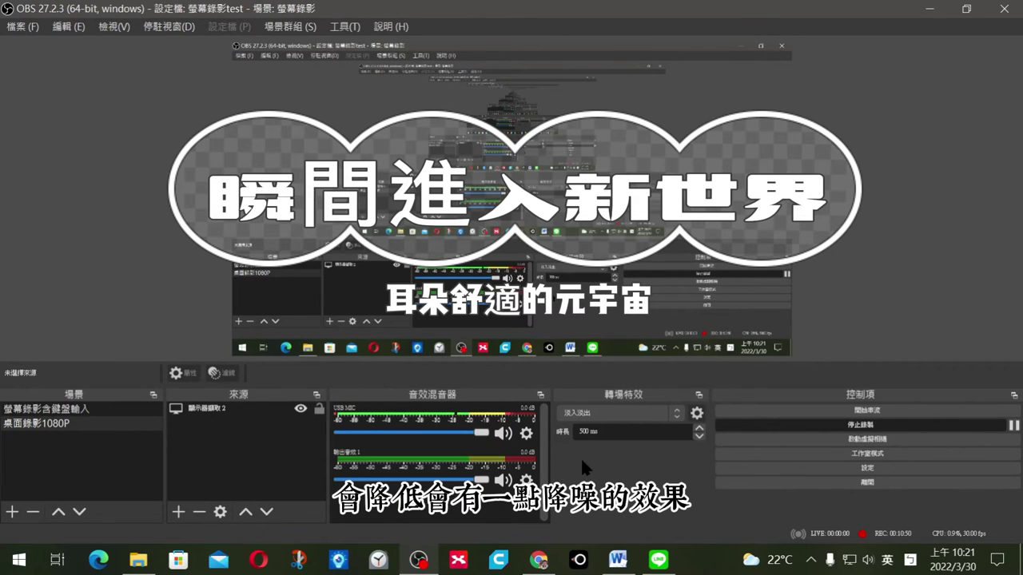
# - Reopen the USB MIC filter settings and add a gain (增益) filter with the default name
pyautogui.click(524, 434)
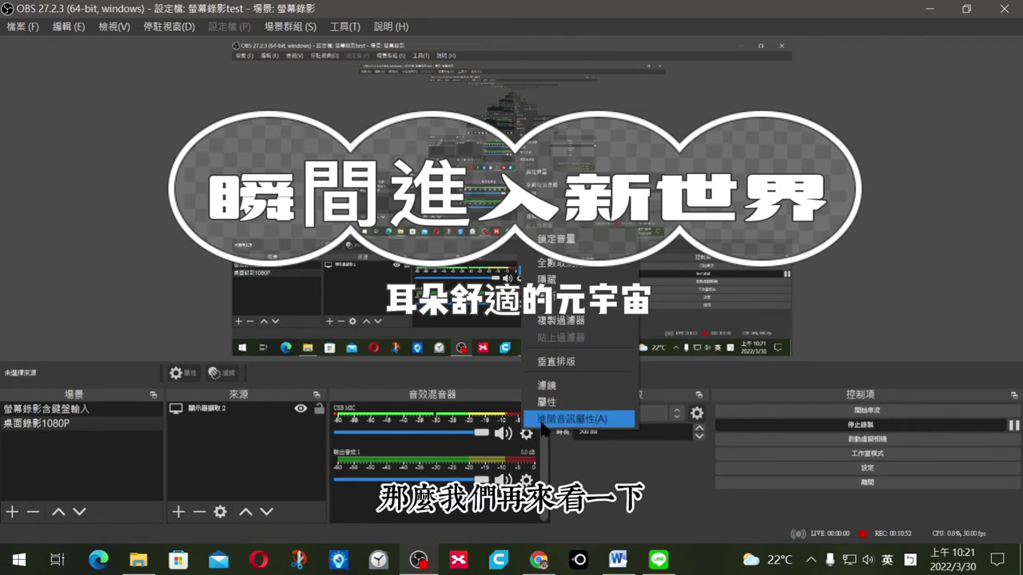
pyautogui.click(565, 390)
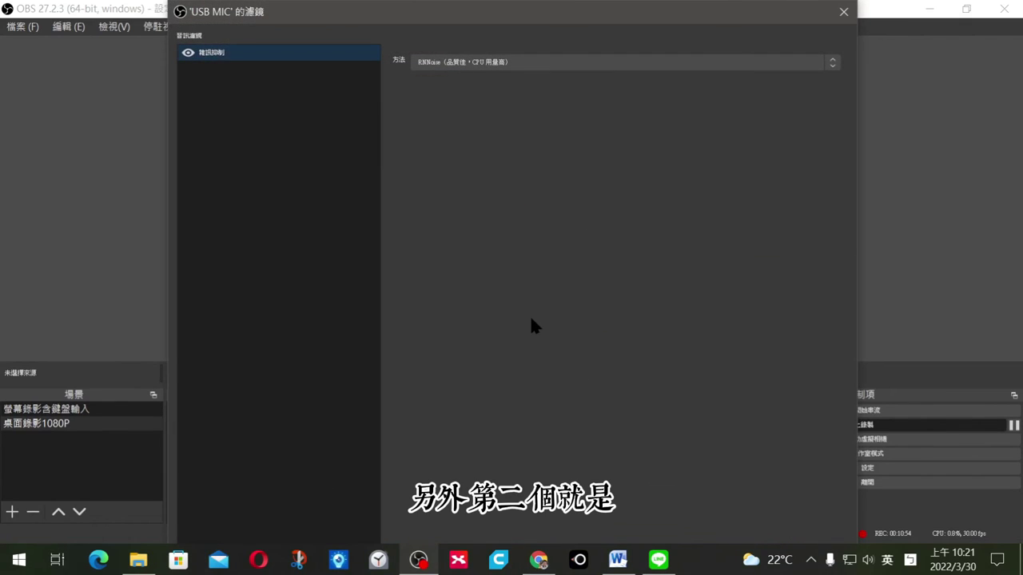
pyautogui.moveTo(530, 12); pyautogui.dragTo(553, 35)
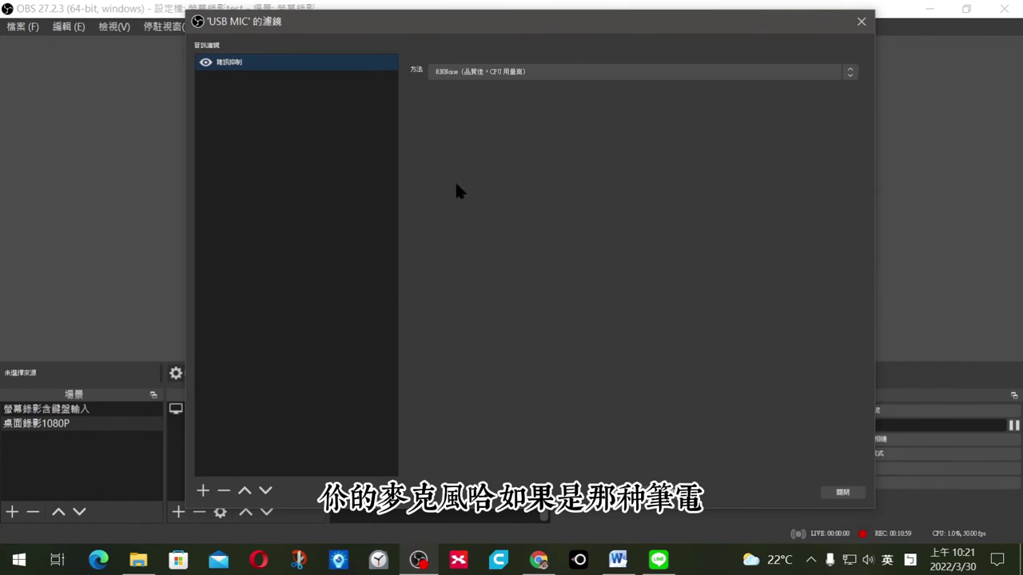
pyautogui.click(202, 492)
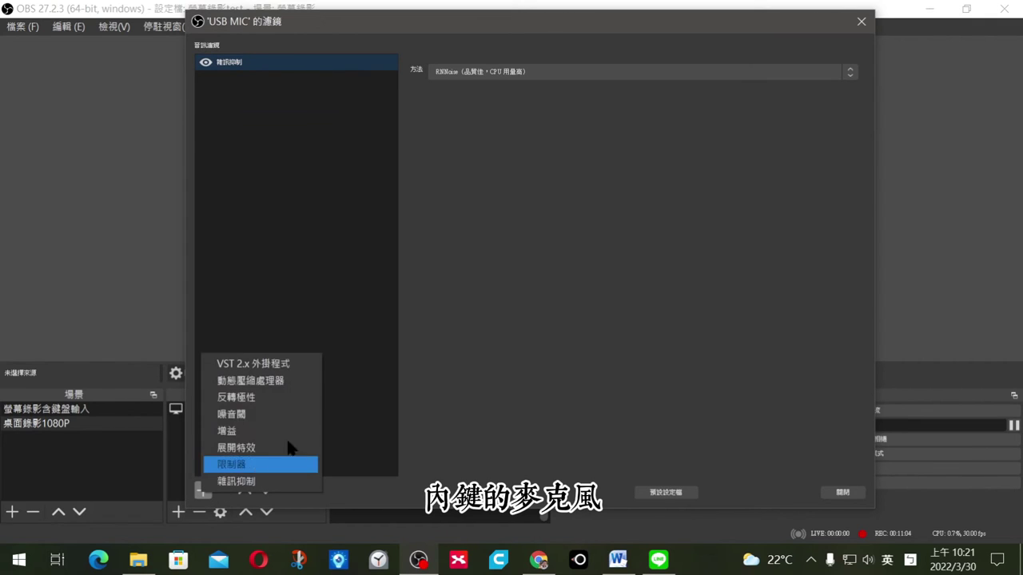
pyautogui.click(243, 434)
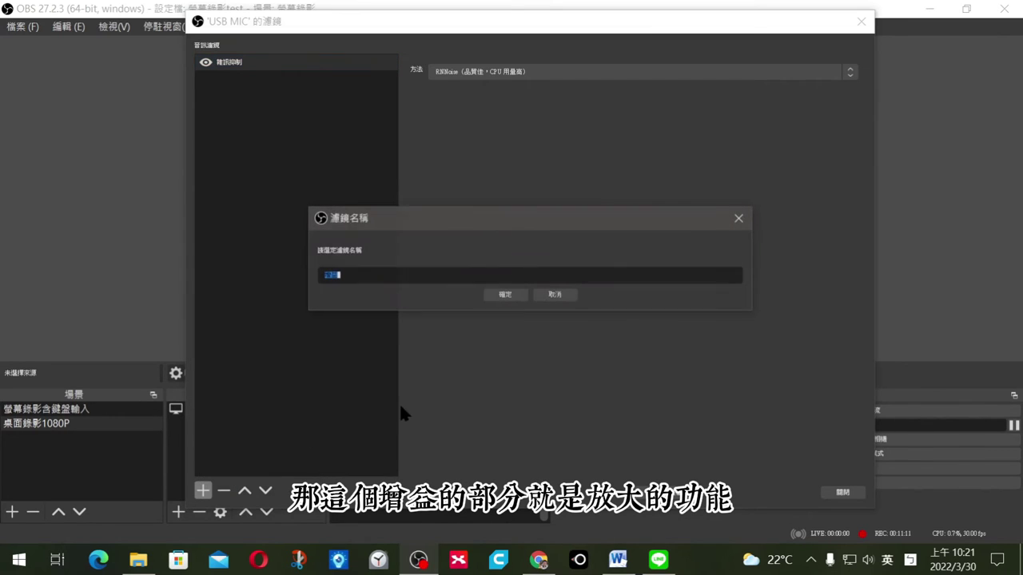
pyautogui.click(502, 296)
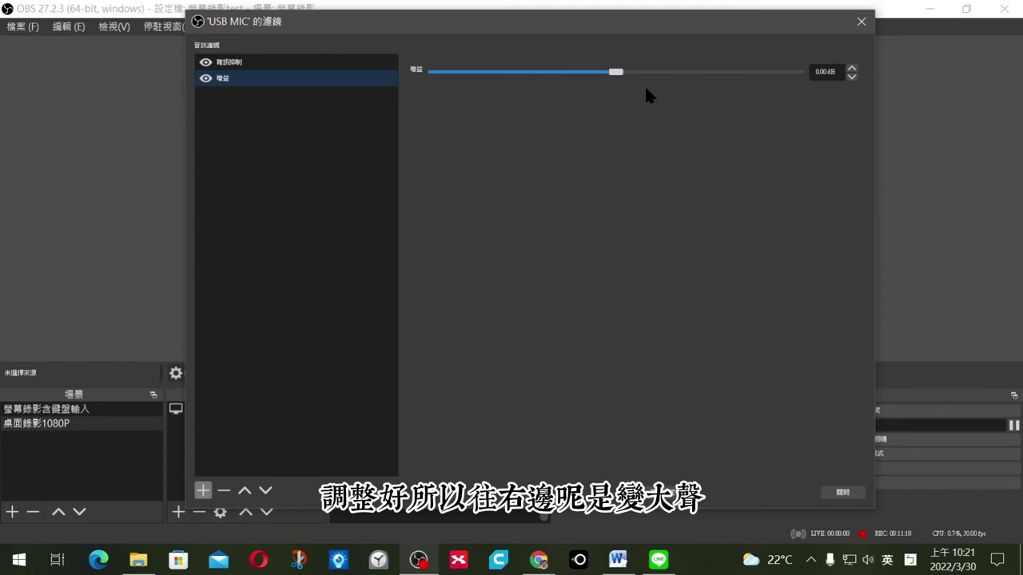
# - Try the USB MIC gain filter at -16 dB and return it to 0 dB
pyautogui.moveTo(567, 27); pyautogui.dragTo(554, 69)
pyautogui.moveTo(605, 116); pyautogui.dragTo(507, 113)
pyautogui.moveTo(546, 71); pyautogui.dragTo(574, 19)
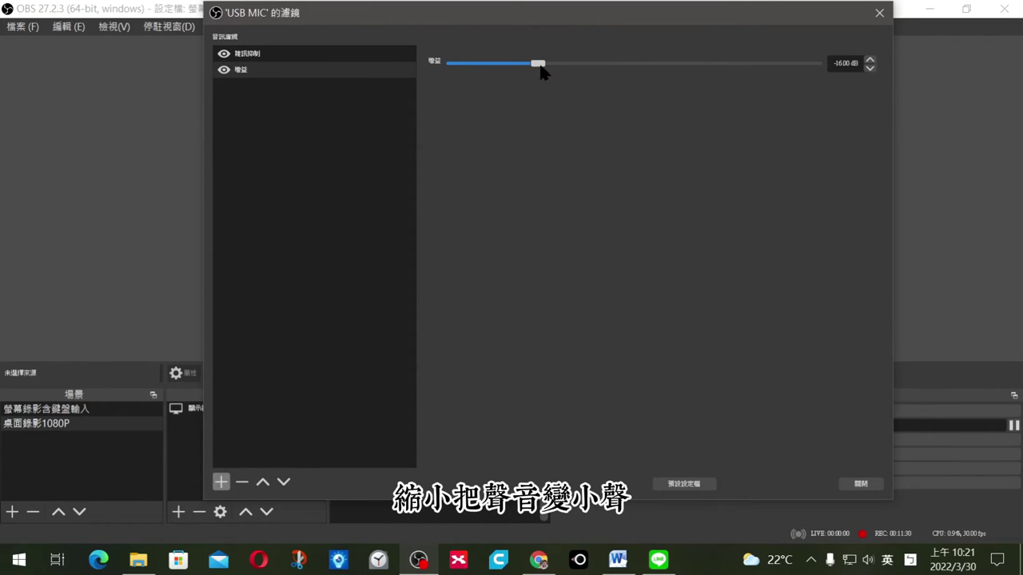
pyautogui.moveTo(540, 70); pyautogui.dragTo(636, 71)
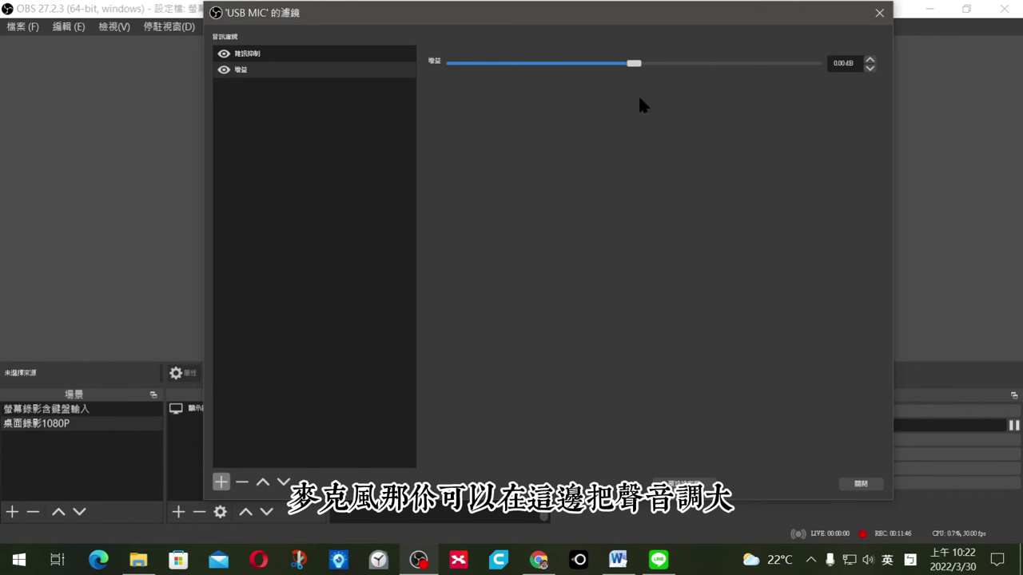
# - Add a limiter (限制器) filter with the default name to the USB MIC
pyautogui.moveTo(643, 20)
pyautogui.mouseDown()
pyautogui.moveTo(685, 41)
pyautogui.moveTo(666, 26)
pyautogui.moveTo(652, 122)
pyautogui.moveTo(635, 12)
pyautogui.mouseUp()
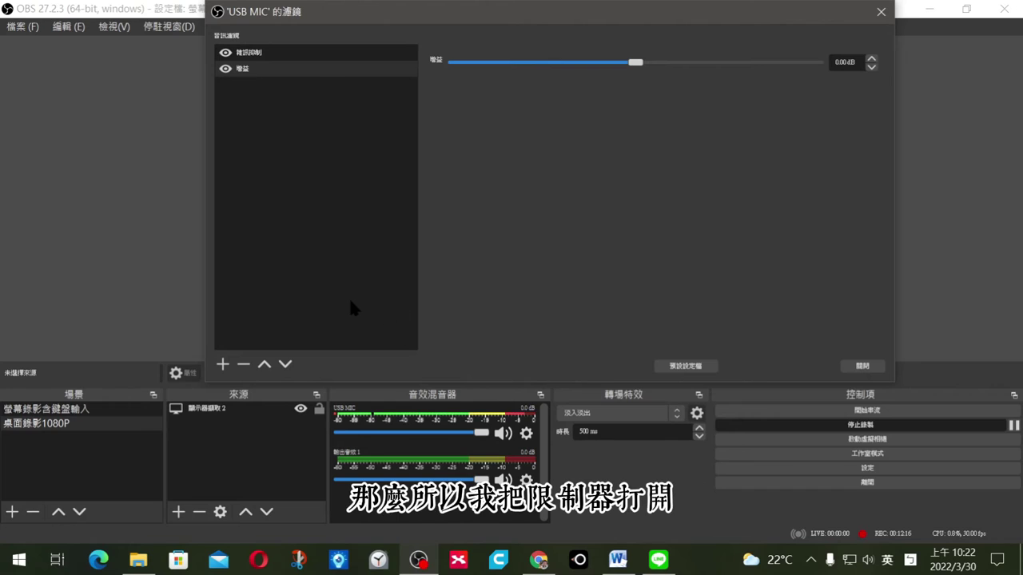
pyautogui.click(223, 364)
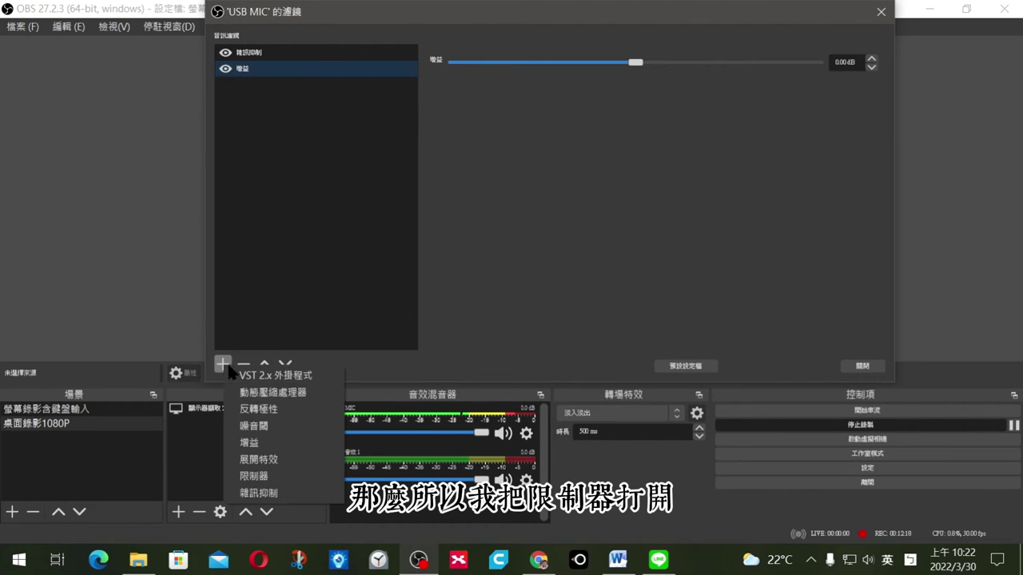
pyautogui.click(279, 477)
pyautogui.click(524, 227)
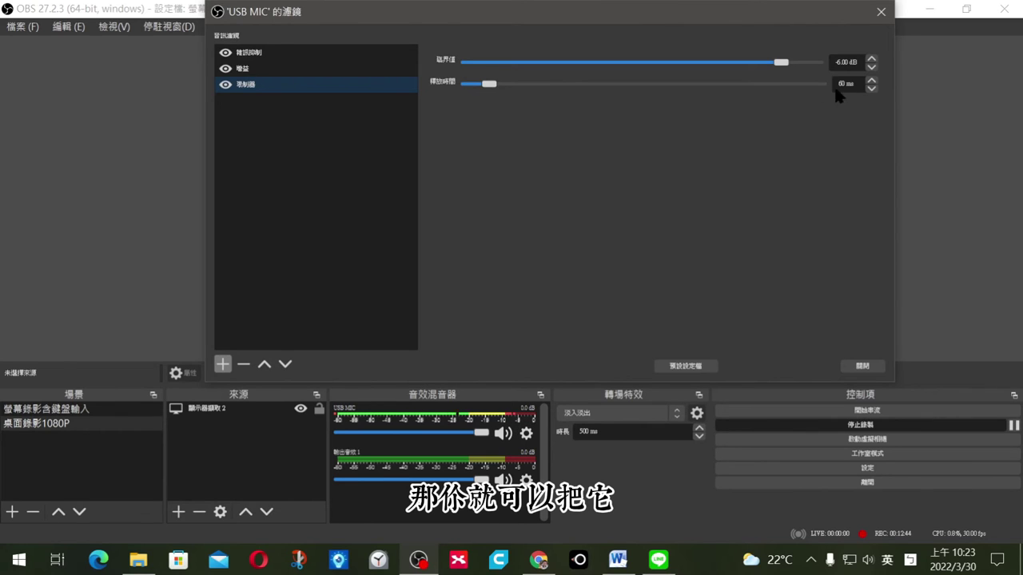
# - Set the limiter's threshold to -8.00 dB
pyautogui.click(872, 61)
pyautogui.click(871, 60)
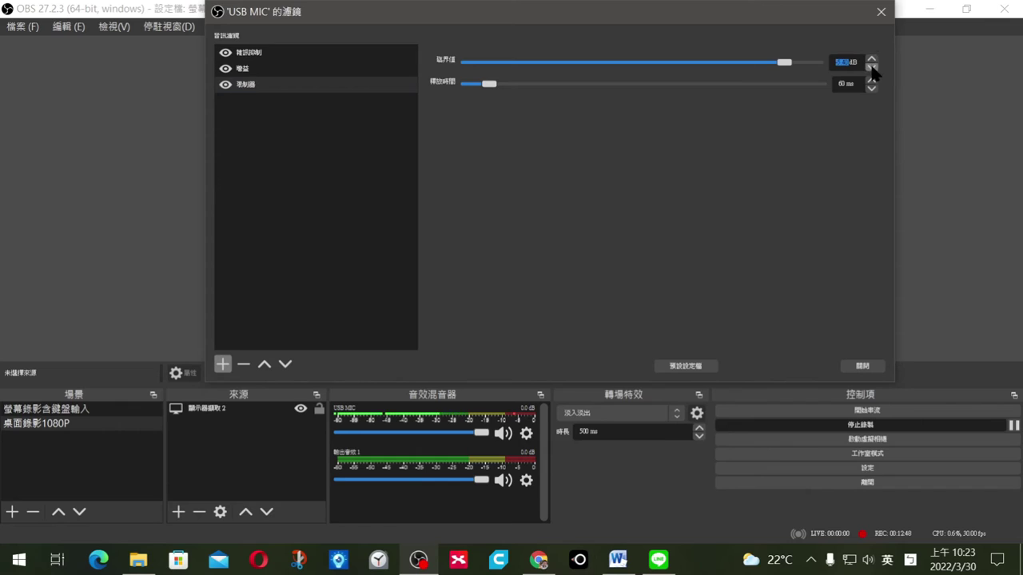
pyautogui.click(872, 69)
pyautogui.click(872, 69)
pyautogui.click(872, 69)
pyautogui.click(872, 69)
pyautogui.click(872, 69)
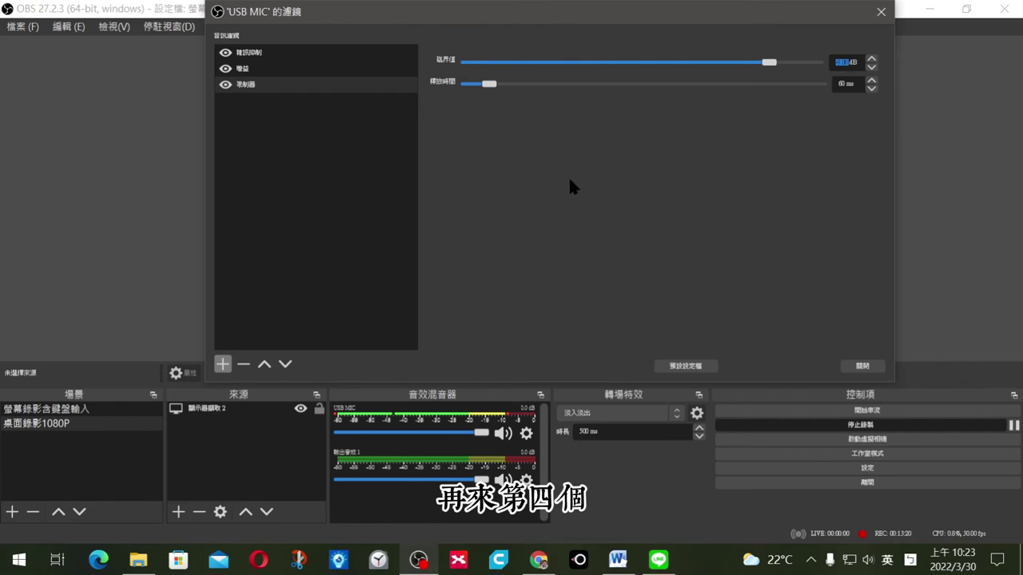
# - Add a noise gate filter with the default name to the USB MIC, below the limiter
pyautogui.click(224, 366)
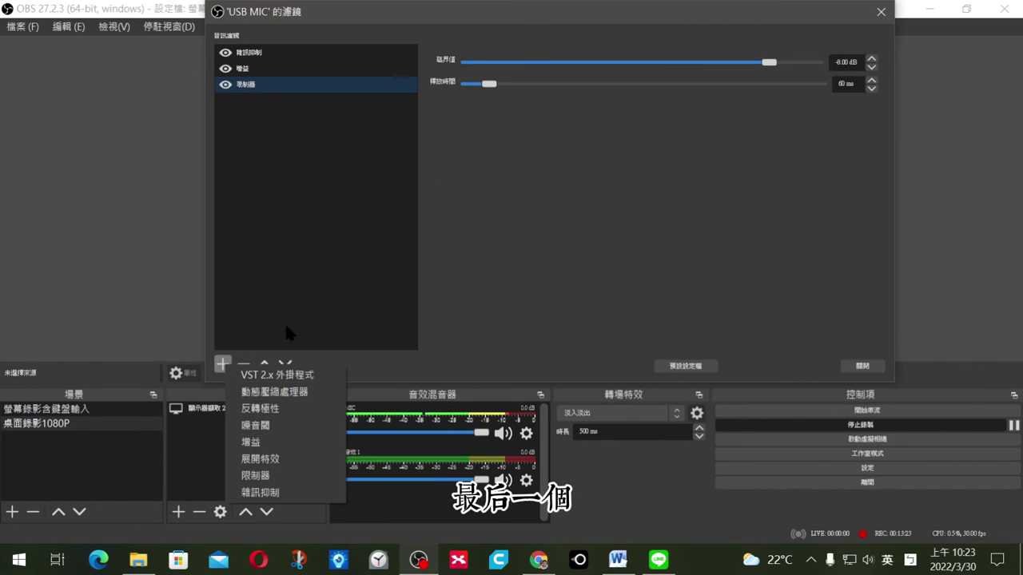
pyautogui.click(272, 428)
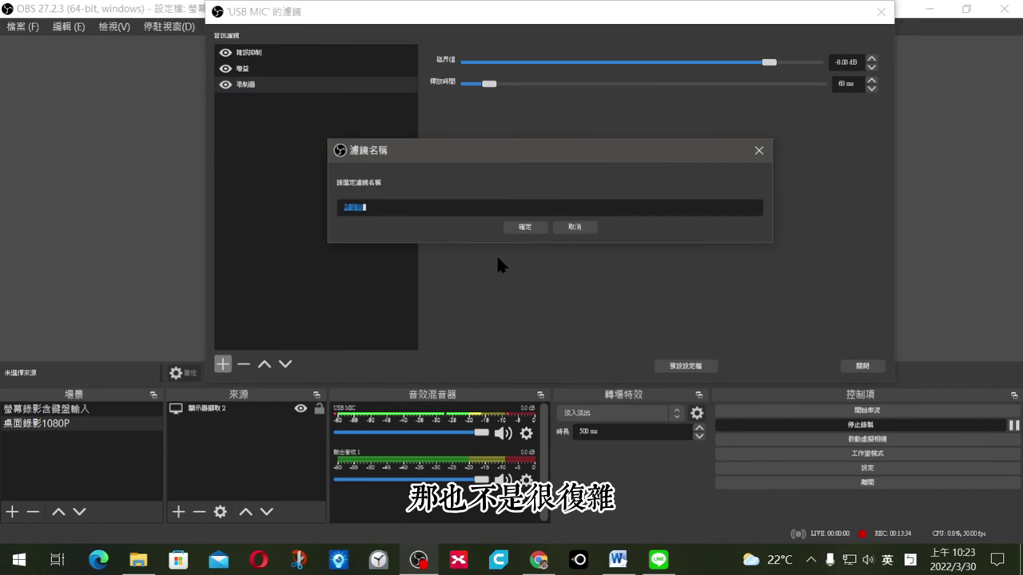
pyautogui.click(524, 229)
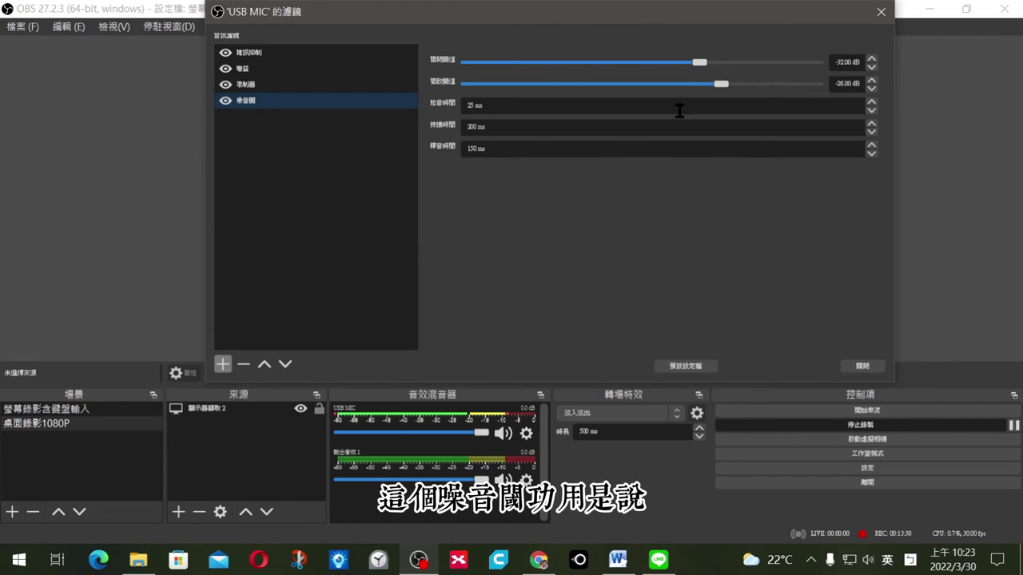
# - Try the noise gate's close threshold at -19 dB, and set it to -88 dB and the open threshold to -87 dB
pyautogui.moveTo(697, 70); pyautogui.dragTo(749, 70)
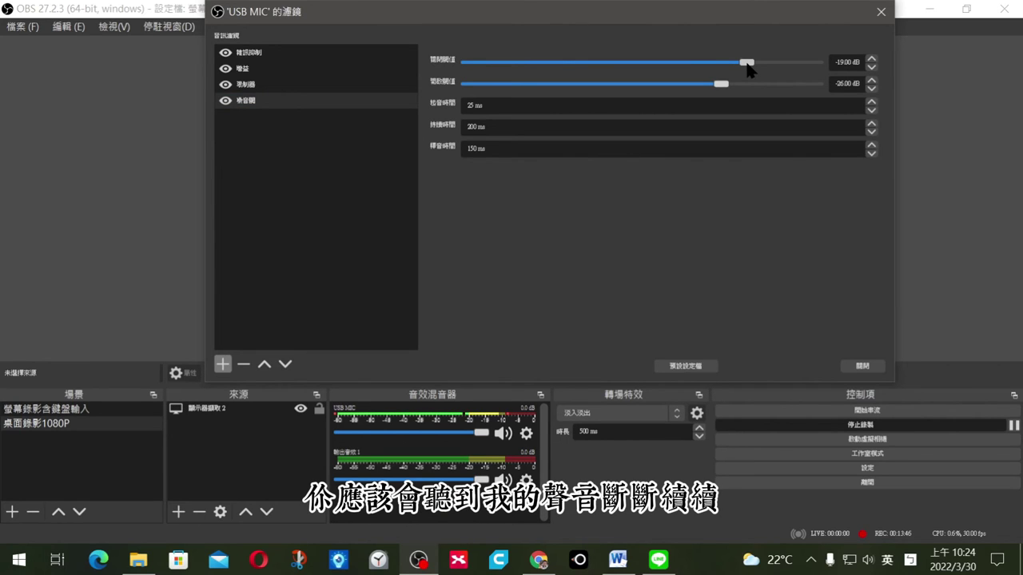
pyautogui.moveTo(749, 70); pyautogui.dragTo(496, 67)
pyautogui.moveTo(720, 88); pyautogui.dragTo(504, 89)
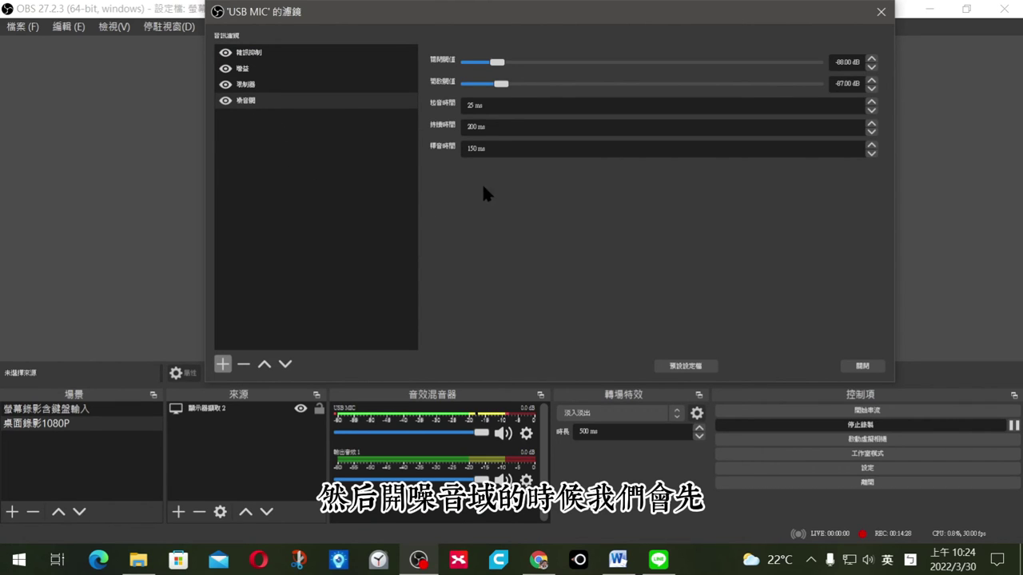
# - Delete the noise gate filter from the USB MIC
pyautogui.click(263, 96)
pyautogui.click(243, 363)
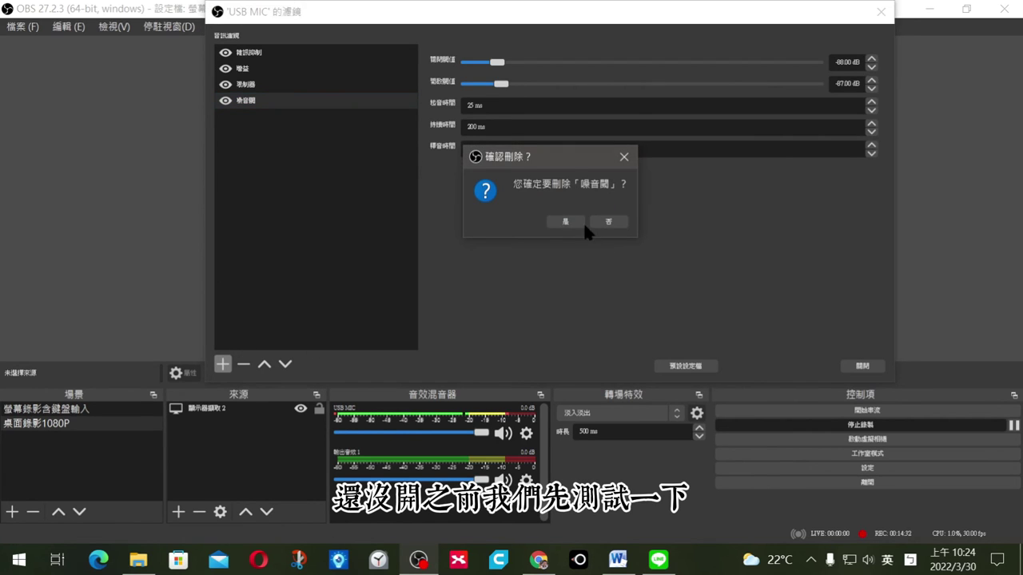
pyautogui.click(563, 221)
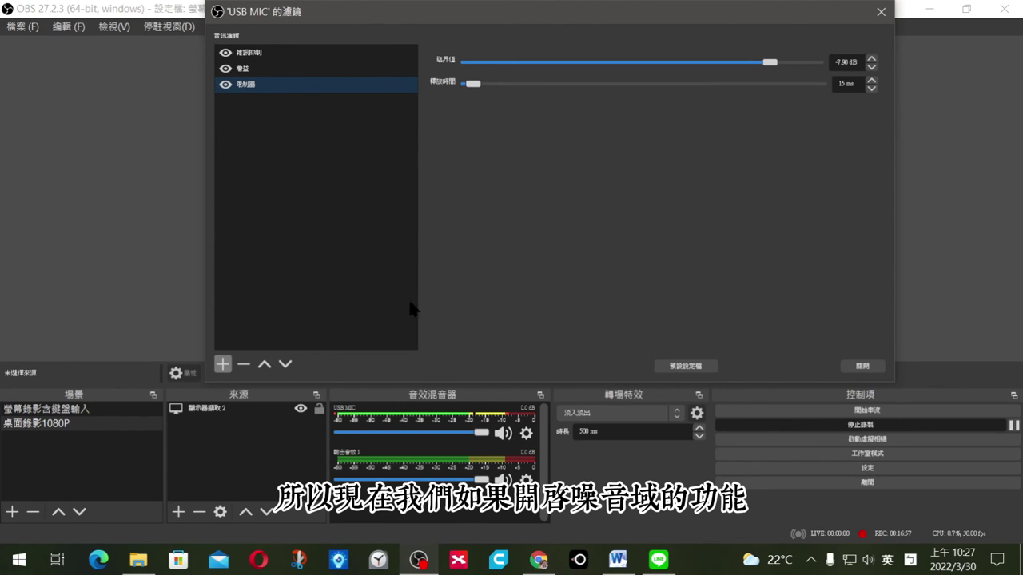
# - Add the noise gate filter to the USB MIC again, keeping its default name
pyautogui.click(223, 365)
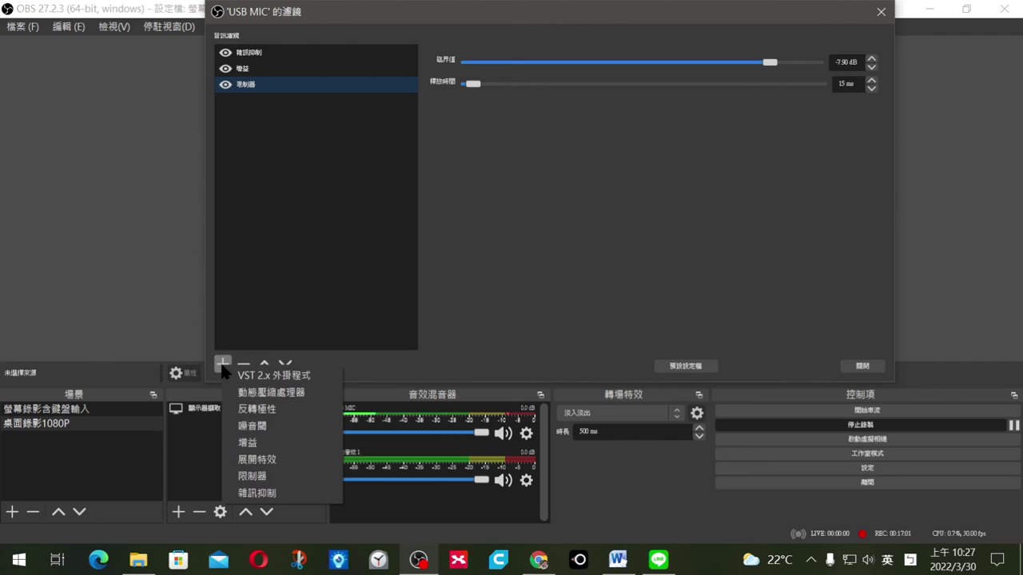
pyautogui.click(278, 434)
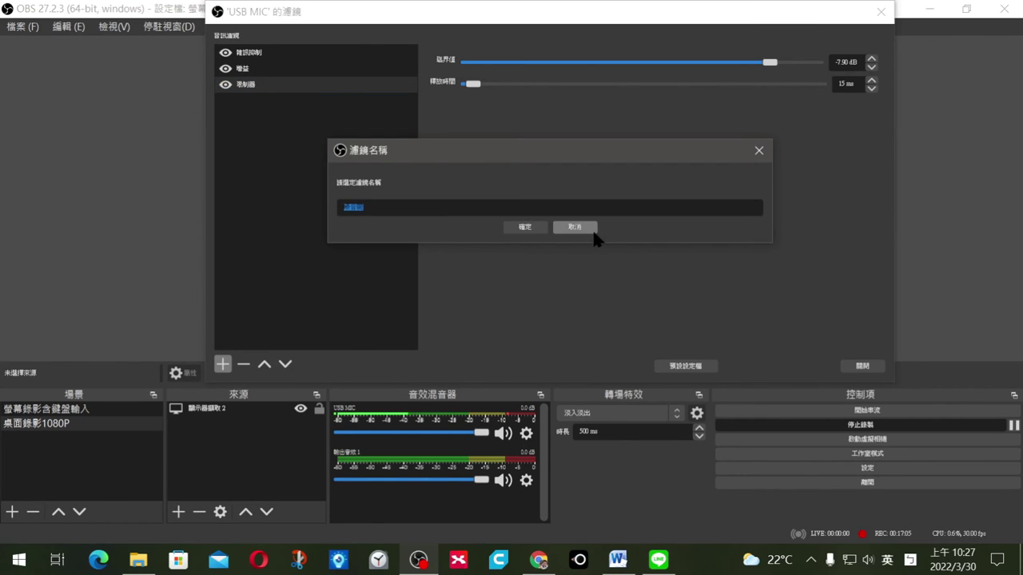
pyautogui.click(525, 227)
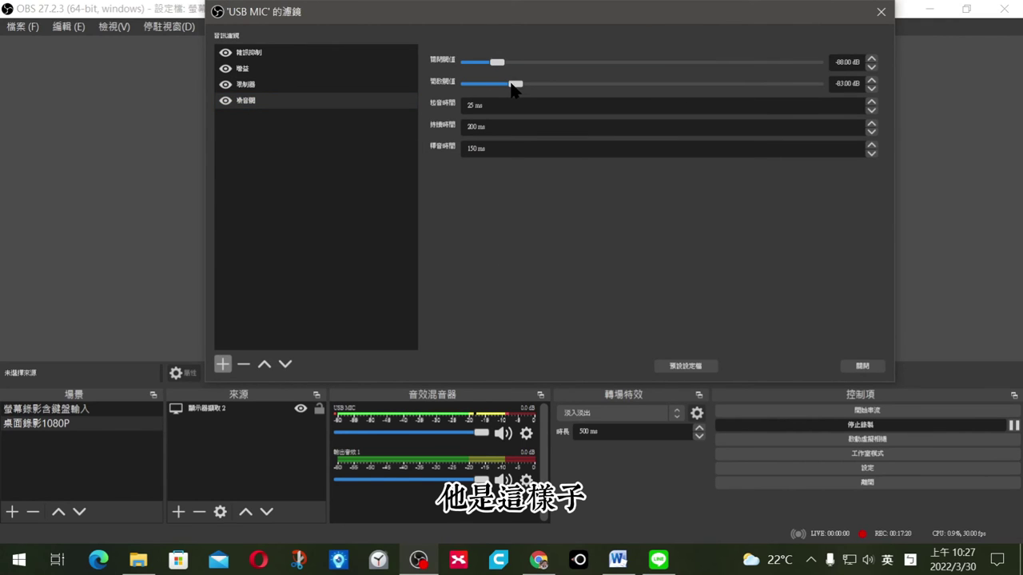
# - Try the noise gate's open threshold at -86 dB, and raise the close threshold to -40 dB and the open threshold to -38 dB
pyautogui.moveTo(512, 86); pyautogui.dragTo(503, 85)
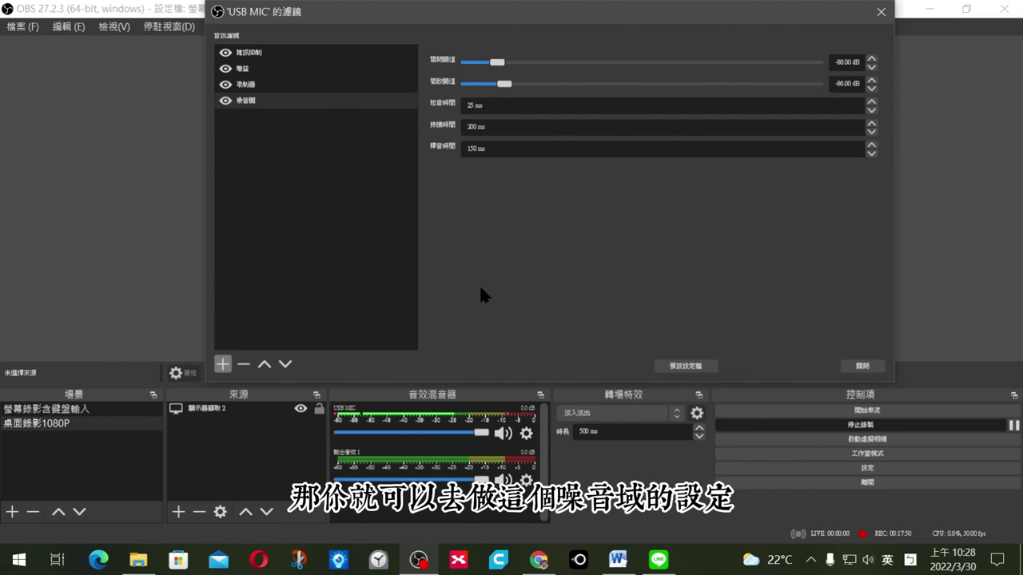
pyautogui.moveTo(497, 62); pyautogui.dragTo(608, 73)
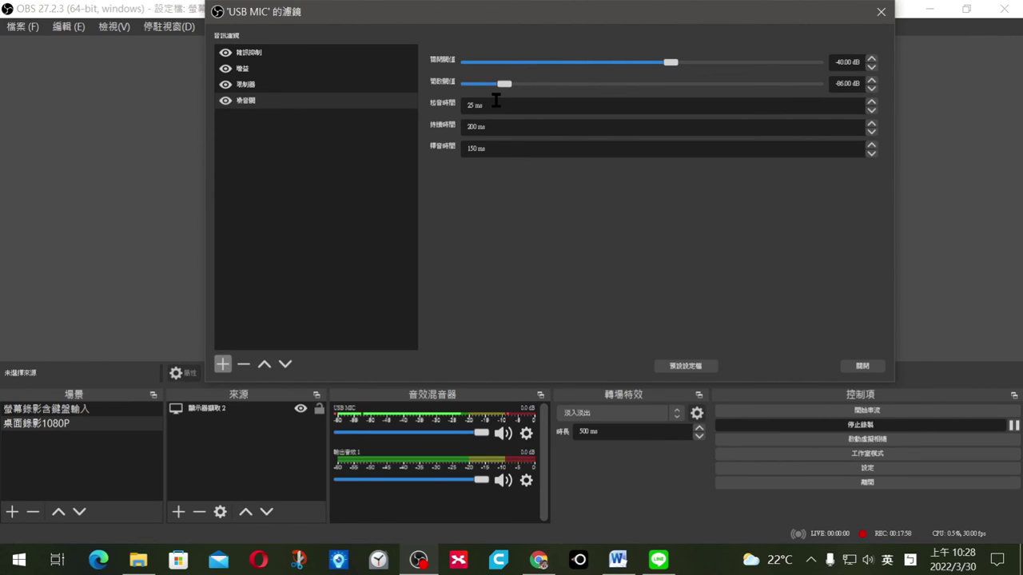
pyautogui.moveTo(501, 88); pyautogui.dragTo(682, 96)
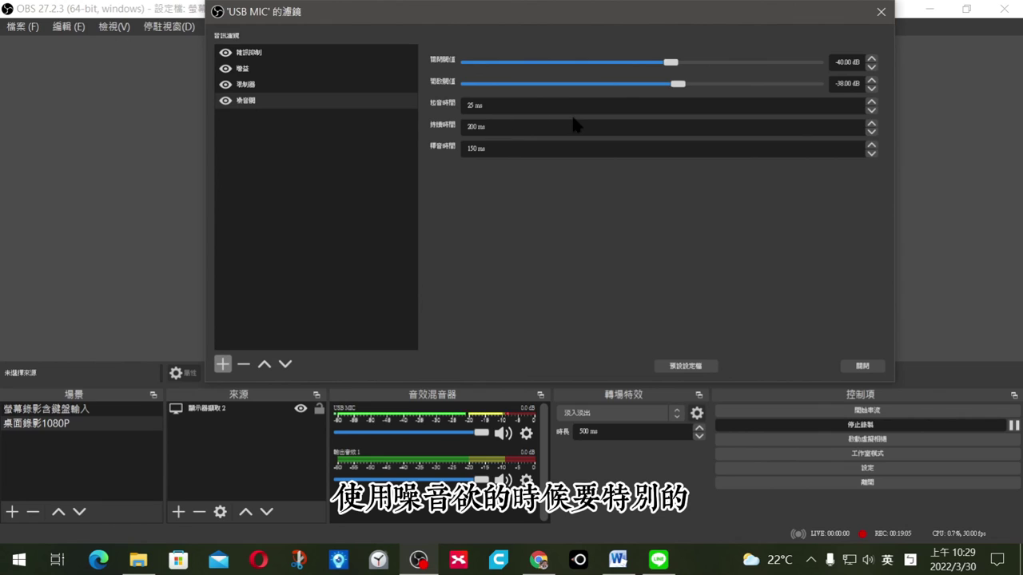
# - Lower the noise gate's close threshold to -69 dB and its open threshold to -68 dB
pyautogui.moveTo(670, 65); pyautogui.dragTo(566, 63)
pyautogui.moveTo(678, 83); pyautogui.dragTo(540, 83)
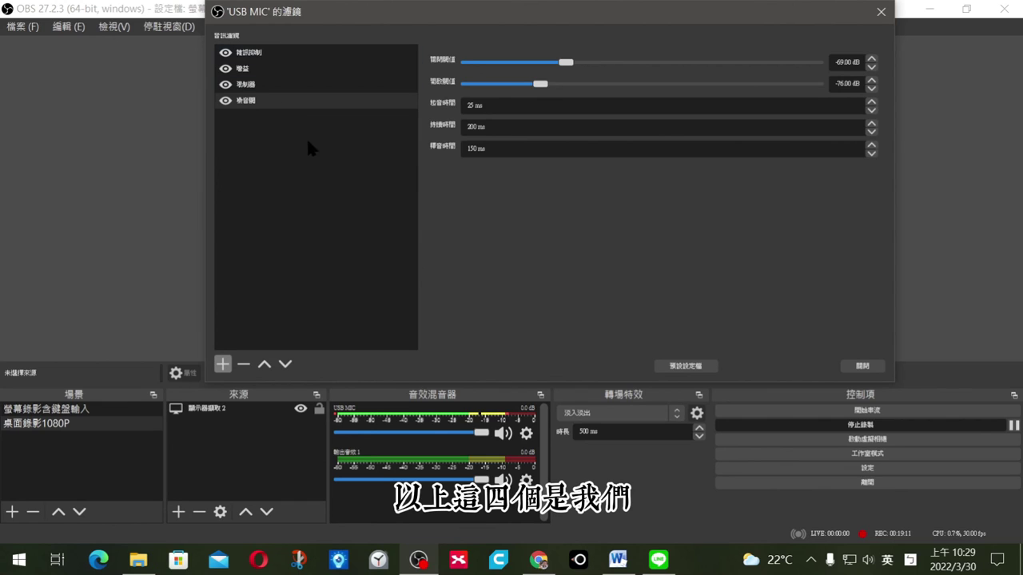
pyautogui.moveTo(541, 84); pyautogui.dragTo(570, 84)
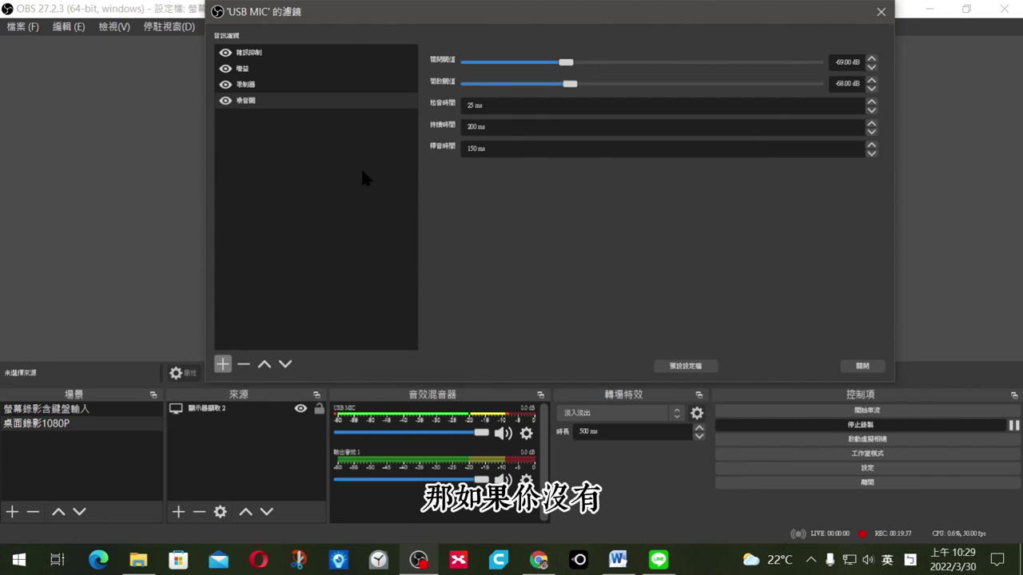
# - Switch to Chrome to review the blog post's OBS filter notes and AI noise reduction alternatives such as Krisp, and return to the OBS filters window
pyautogui.hotkey('alt', 'Tab')
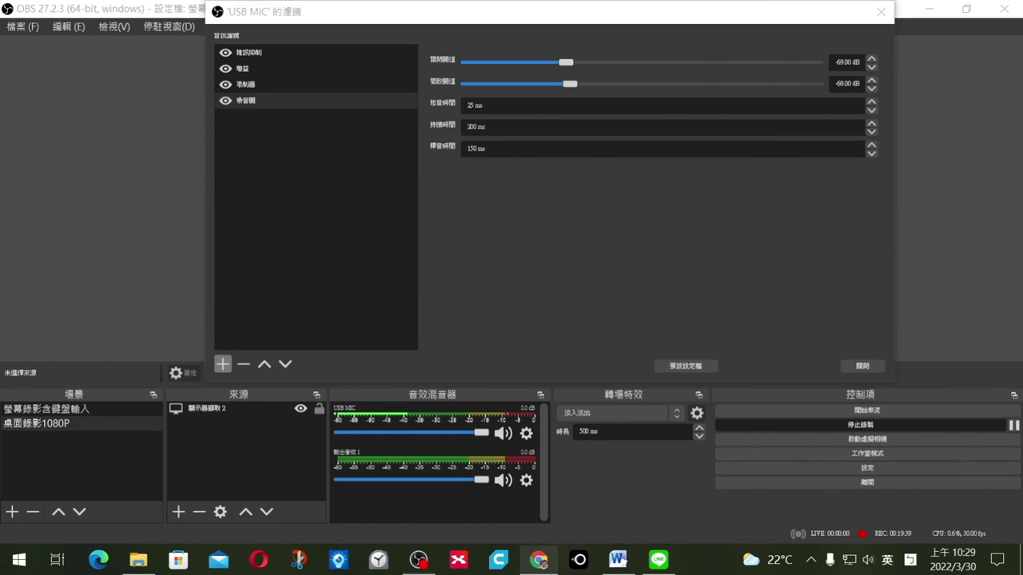
pyautogui.moveTo(707, 53); pyautogui.dragTo(720, 34)
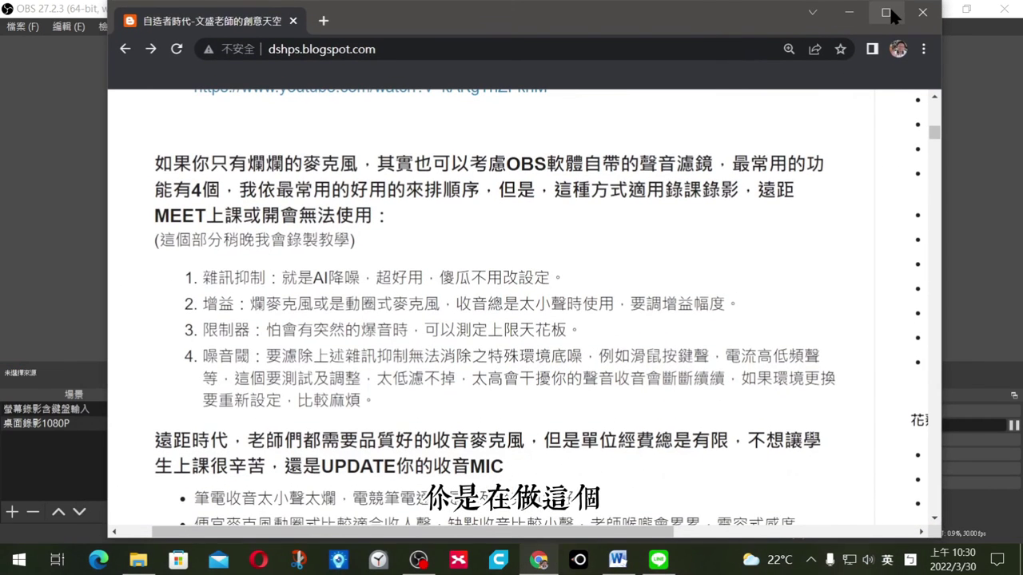
pyautogui.click(886, 13)
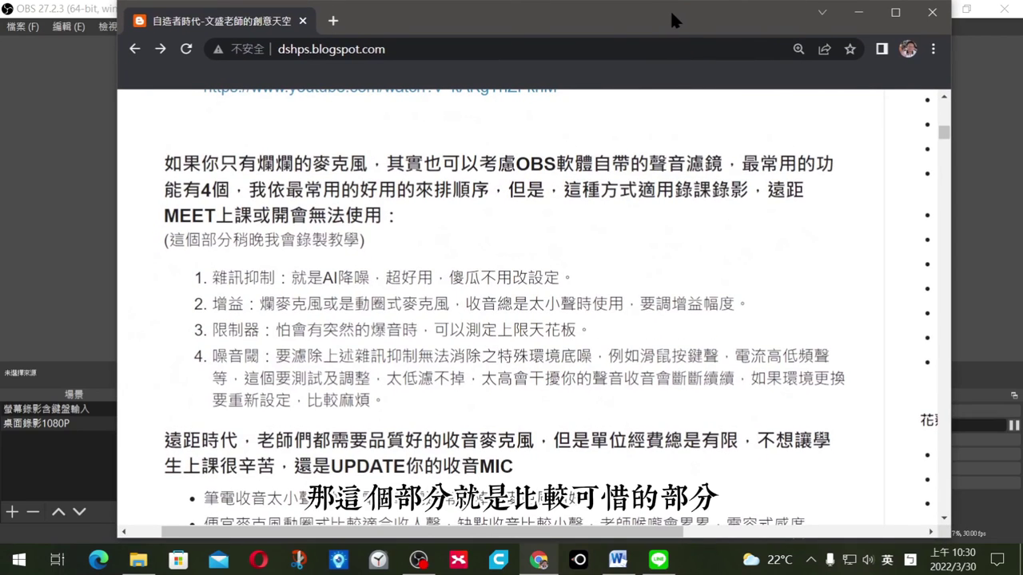
pyautogui.scroll(-2, 648, 209)
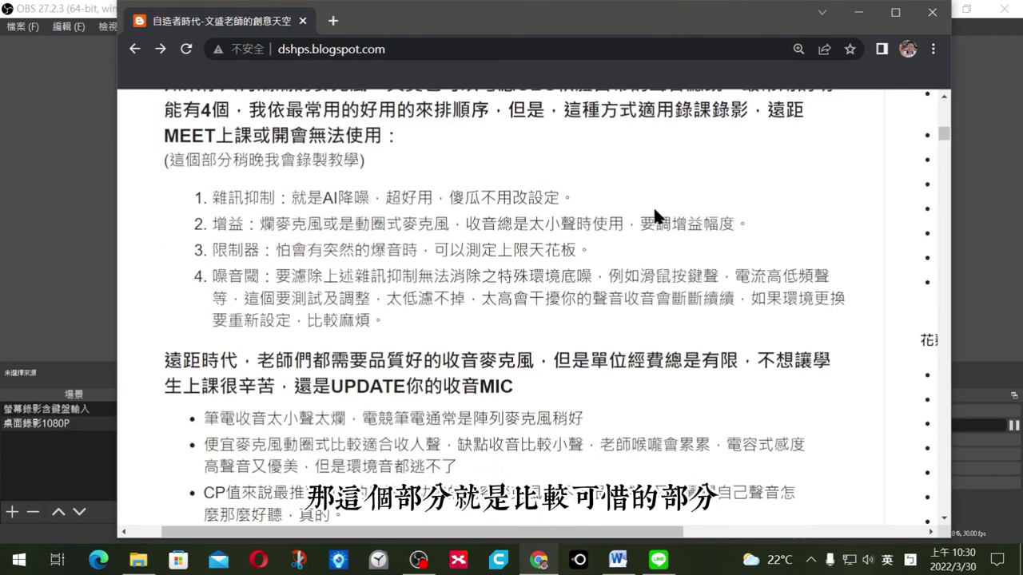
pyautogui.scroll(-12, 646, 200)
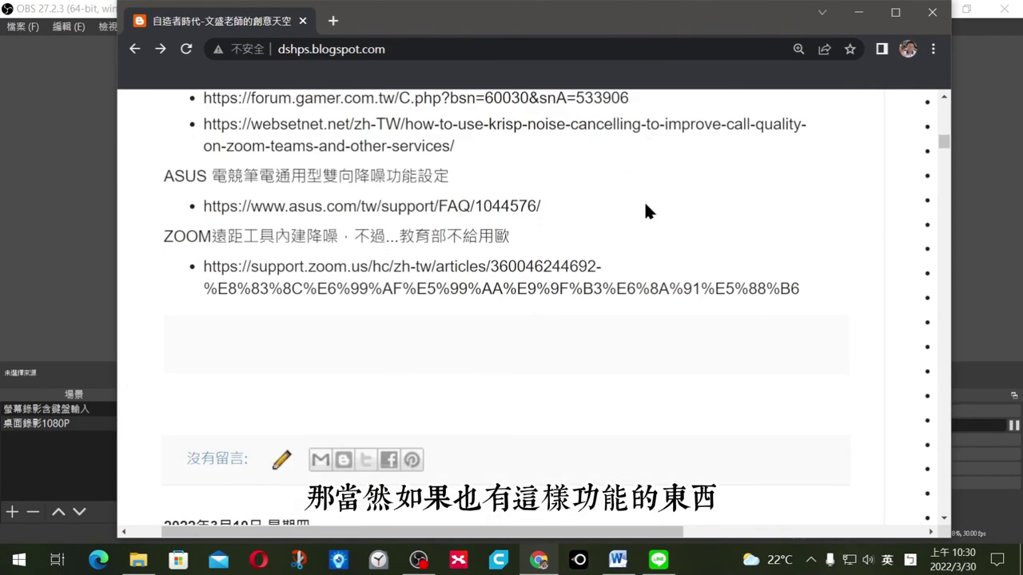
pyautogui.scroll(5, 647, 211)
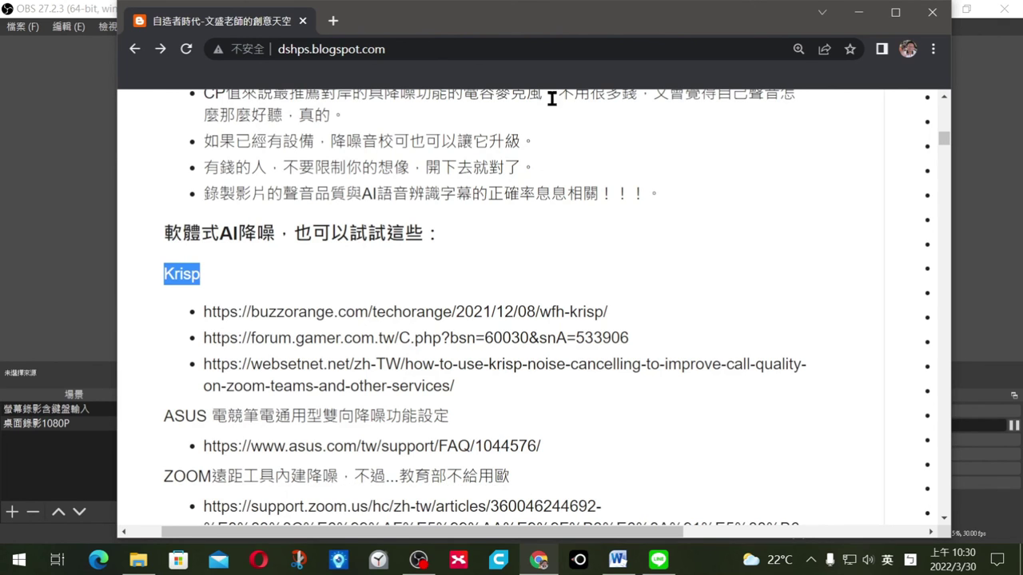
pyautogui.moveTo(621, 32); pyautogui.dragTo(369, 63)
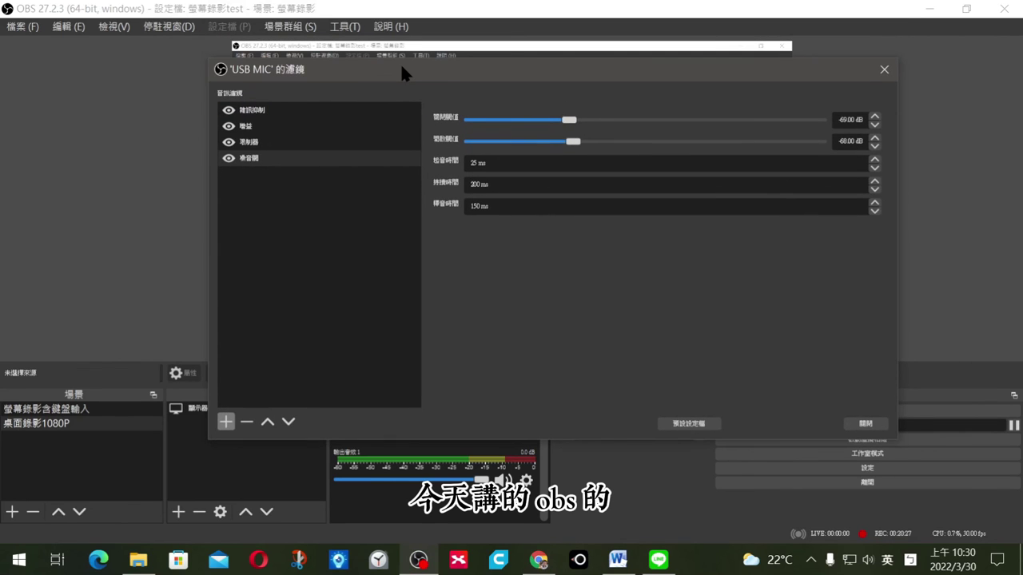